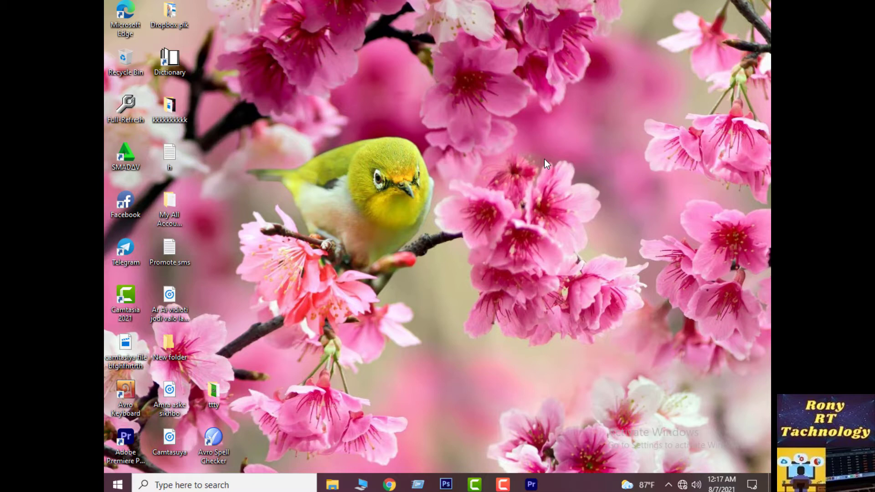
pyautogui.rightClick(433, 173)
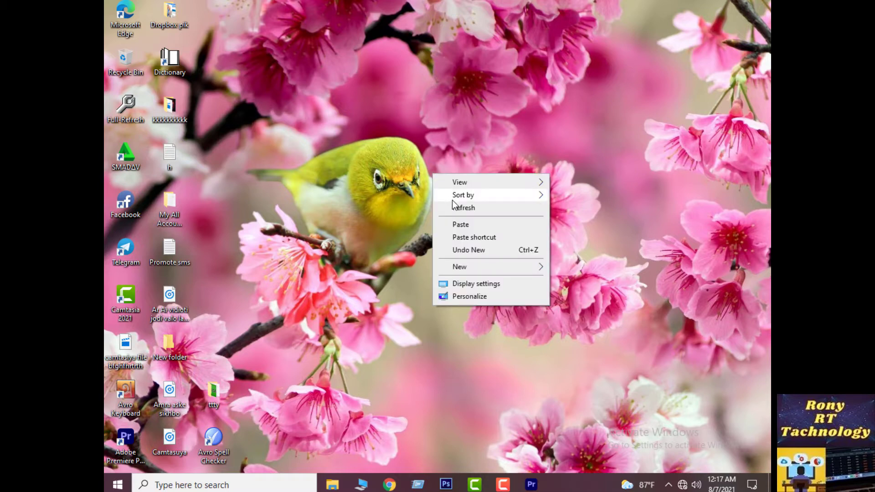
pyautogui.click(460, 208)
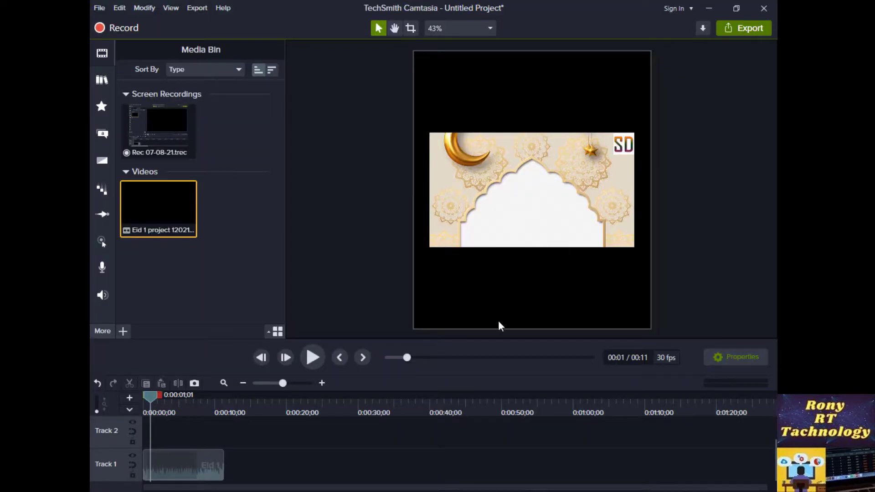
# Step: Preview the opening of the Eid clip on Track 1, returning the playhead to the start and replaying the first moments
pyautogui.press('space')
pyautogui.press('space')
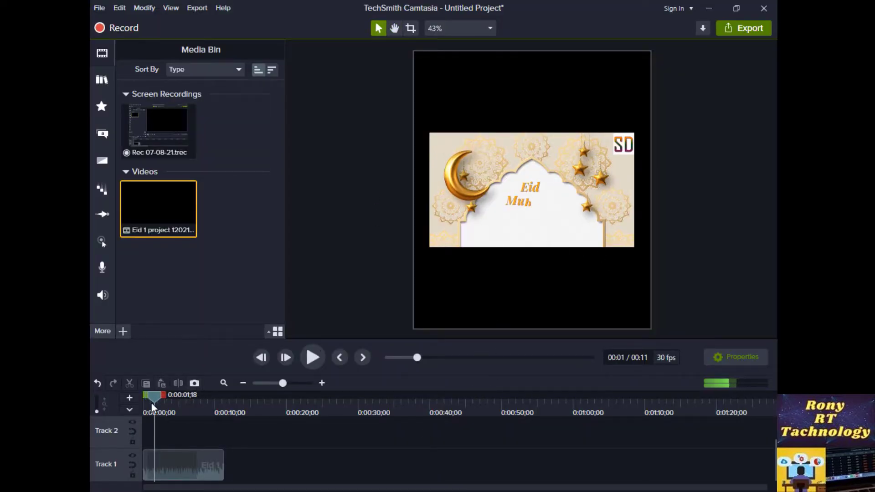
pyautogui.moveTo(152, 404); pyautogui.dragTo(135, 405)
pyautogui.click(134, 408)
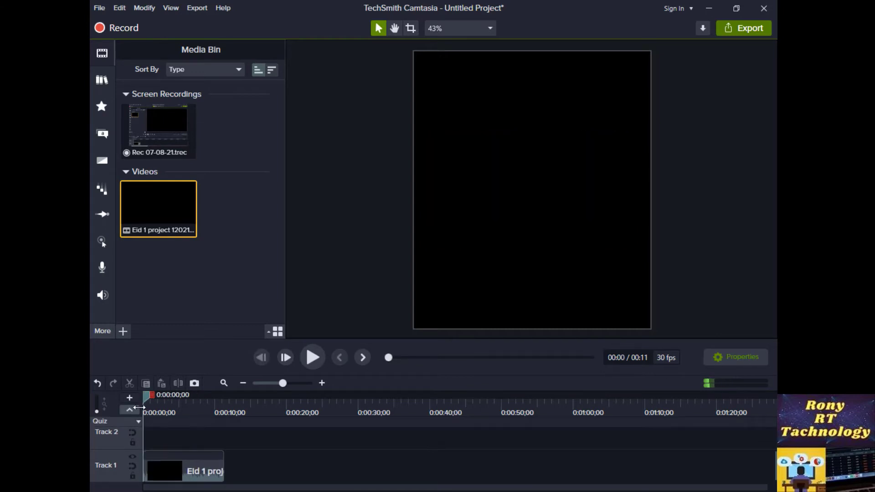
pyautogui.click(136, 408)
pyautogui.press('space')
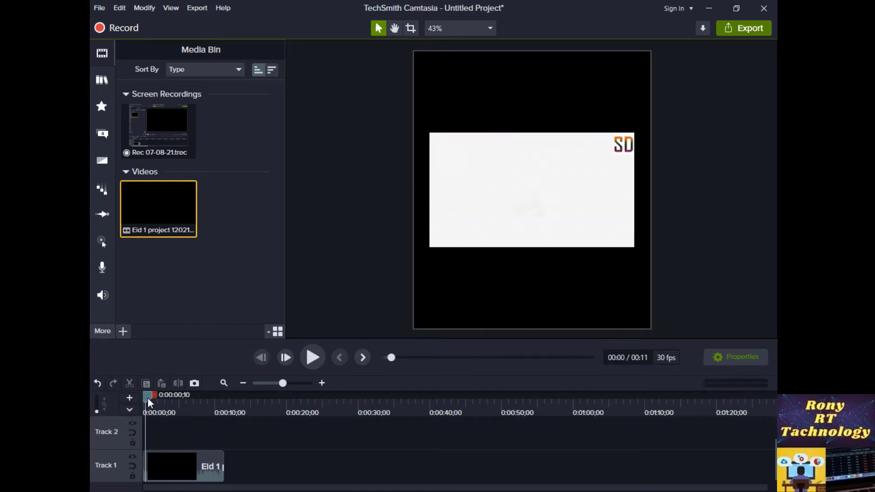
pyautogui.press('space')
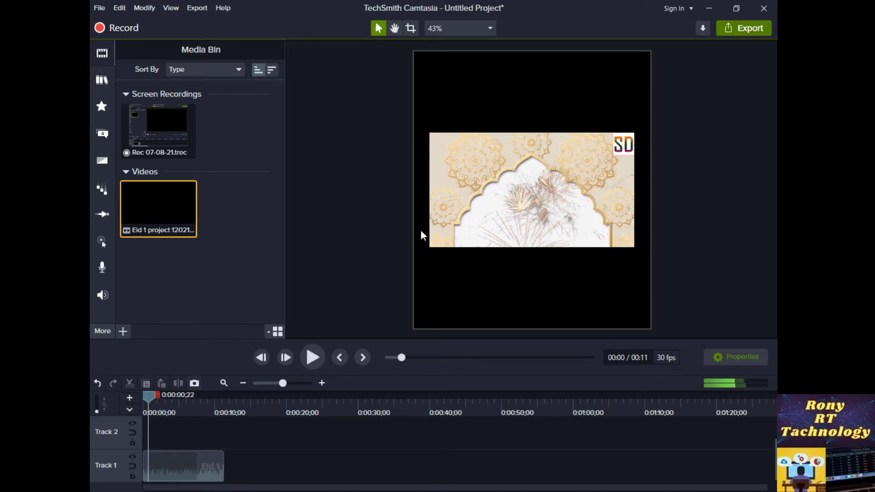
# Step: Set the project canvas to custom dimensions of 1920 wide by 1080 high and apply the change
pyautogui.click(524, 187)
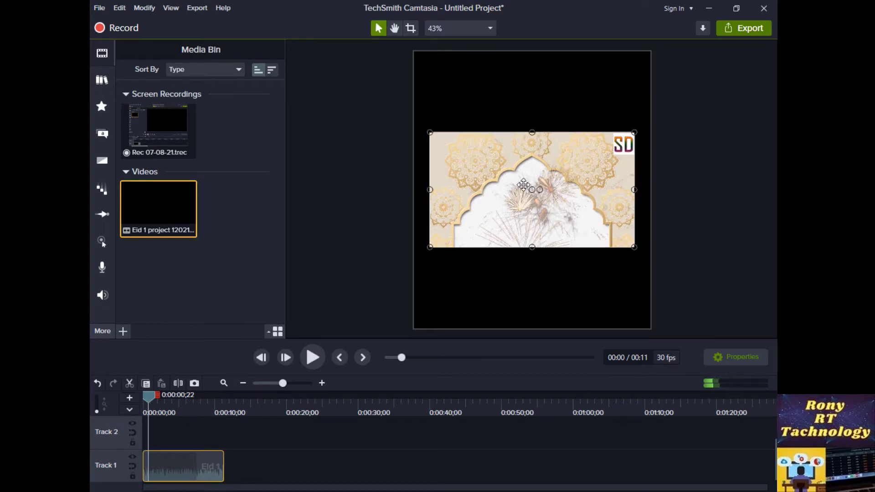
pyautogui.rightClick(534, 177)
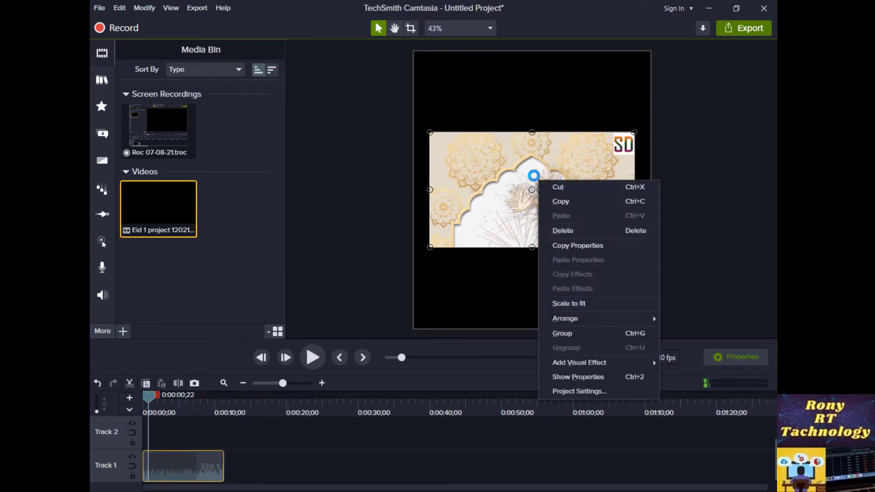
pyautogui.click(579, 391)
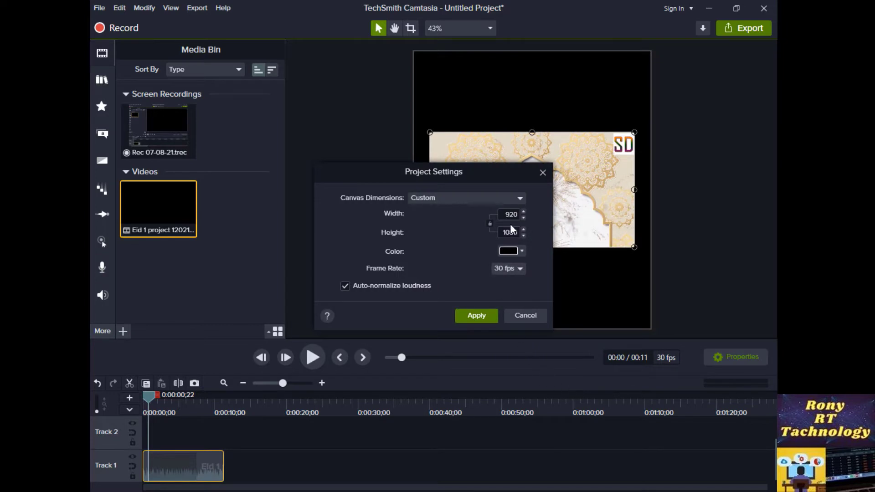
pyautogui.click(516, 198)
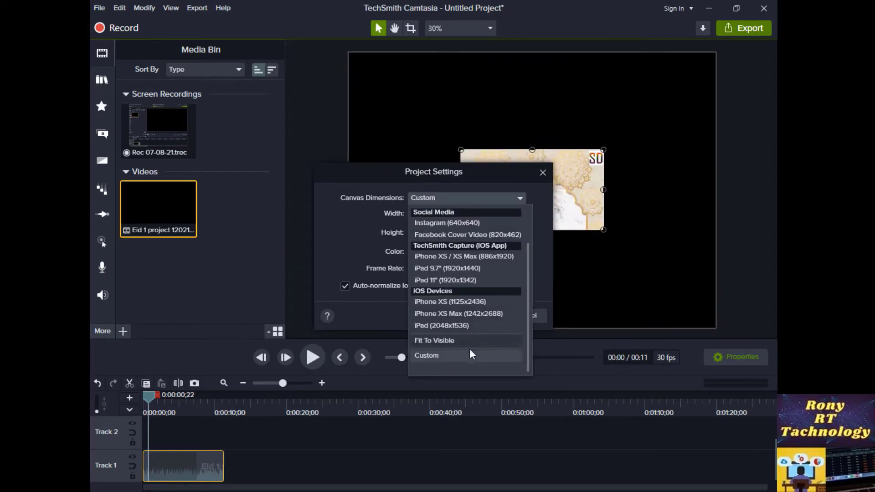
pyautogui.click(469, 356)
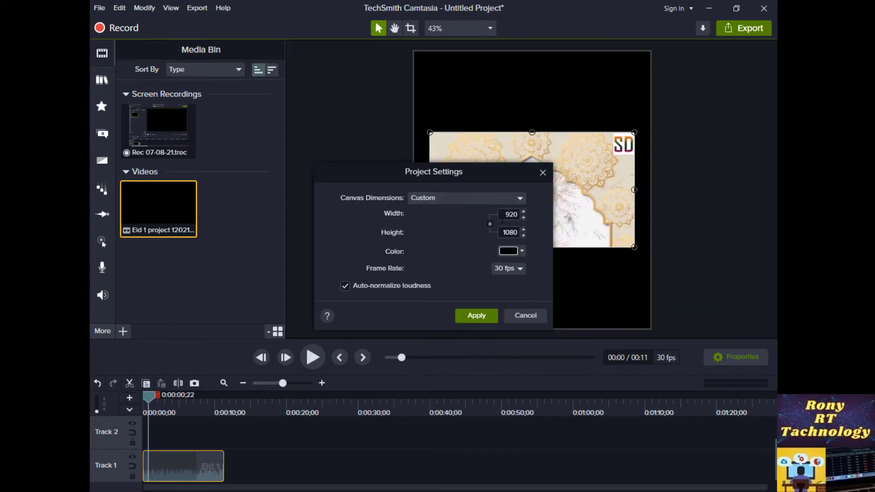
pyautogui.doubleClick(508, 215)
pyautogui.press('BackSpace')
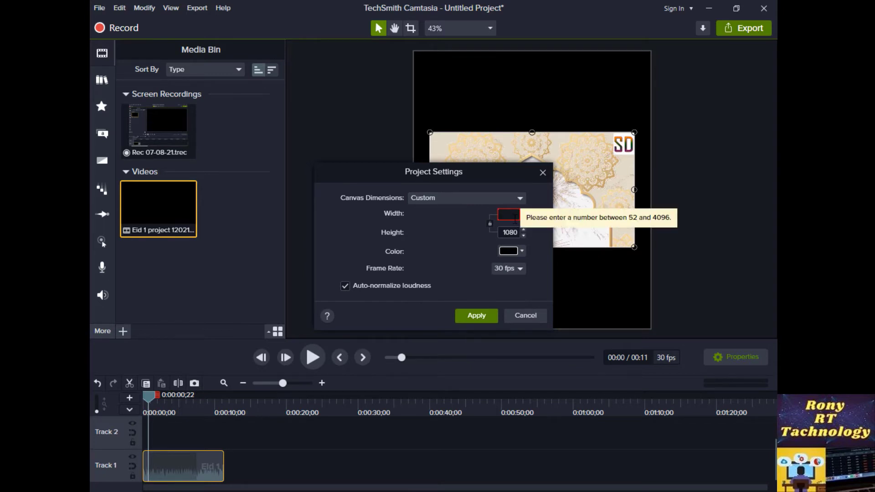
pyautogui.write('1920')
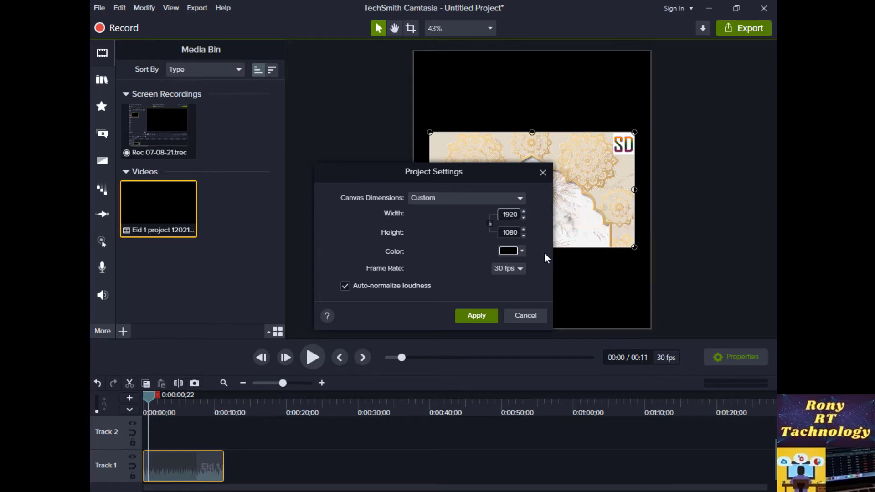
pyautogui.click(512, 234)
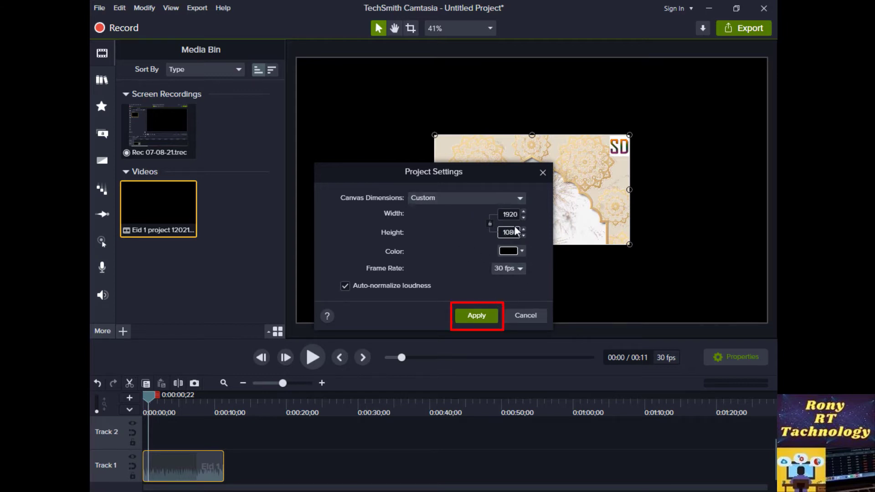
pyautogui.click(484, 317)
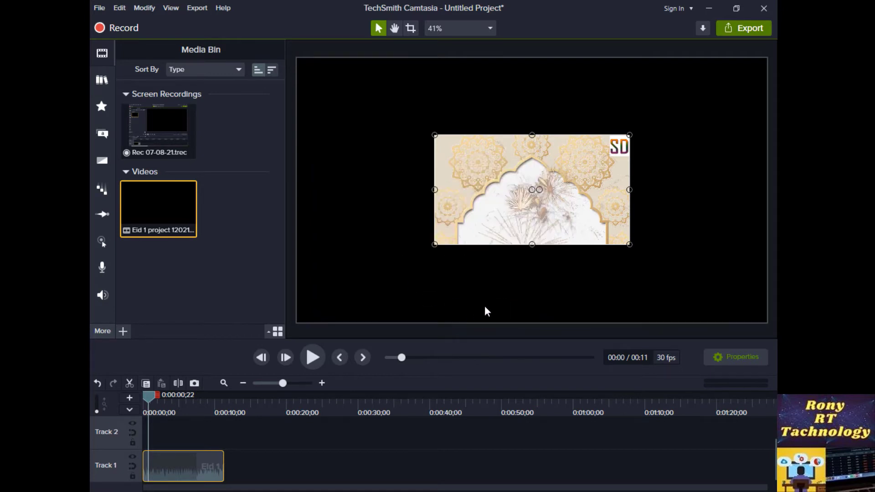
# Step: Enlarge and reposition the Eid clip so it fills the whole canvas, and briefly play it to check the fit
pyautogui.click(536, 210)
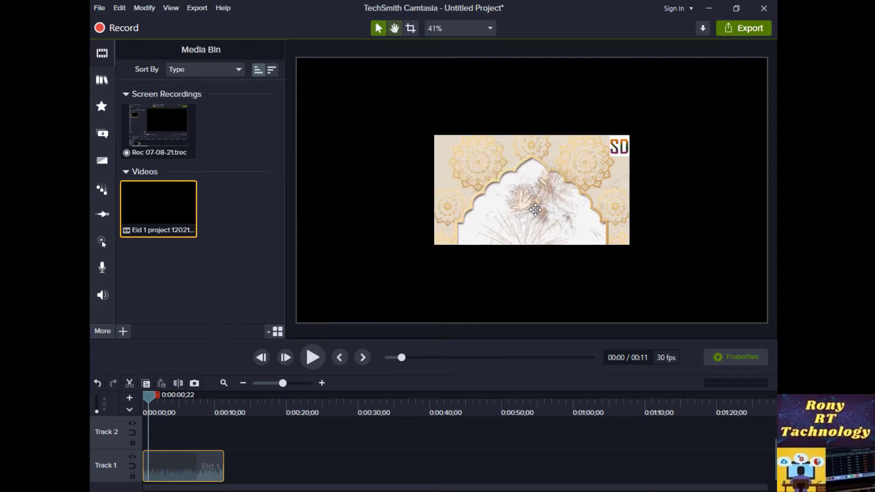
pyautogui.press('space')
pyautogui.press('space')
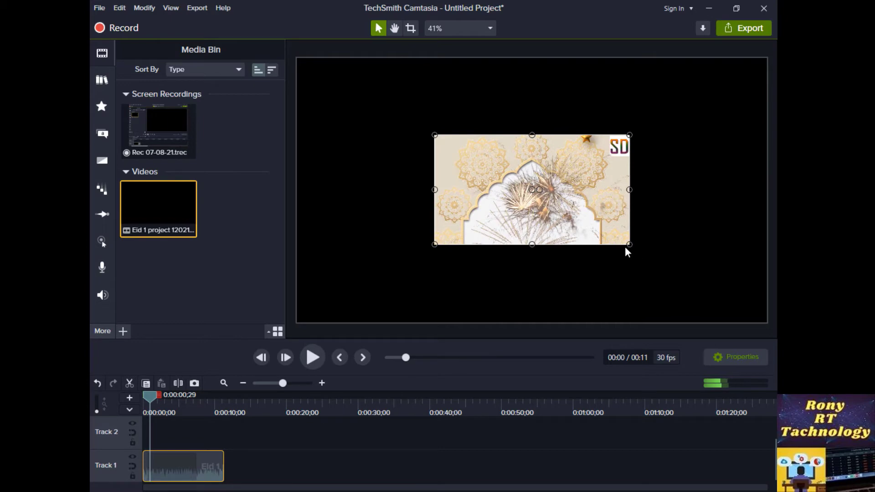
pyautogui.moveTo(628, 245); pyautogui.dragTo(733, 302)
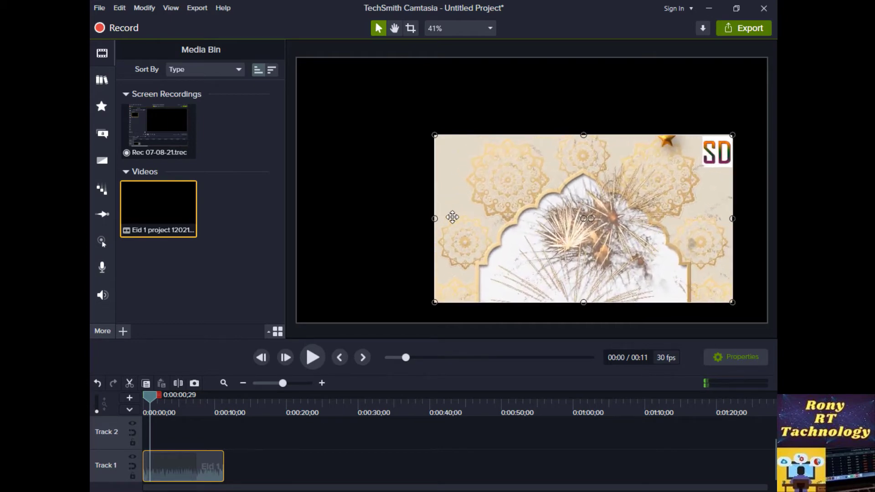
pyautogui.moveTo(434, 218); pyautogui.dragTo(321, 218)
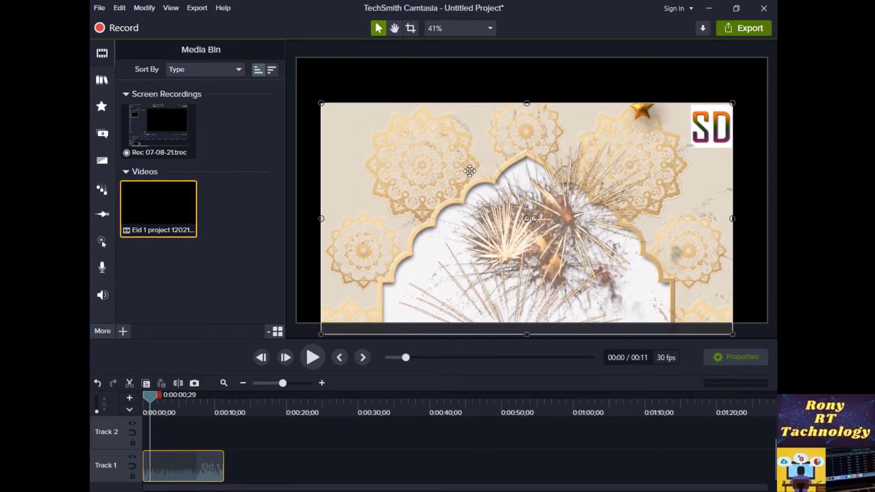
pyautogui.moveTo(470, 171); pyautogui.dragTo(445, 125)
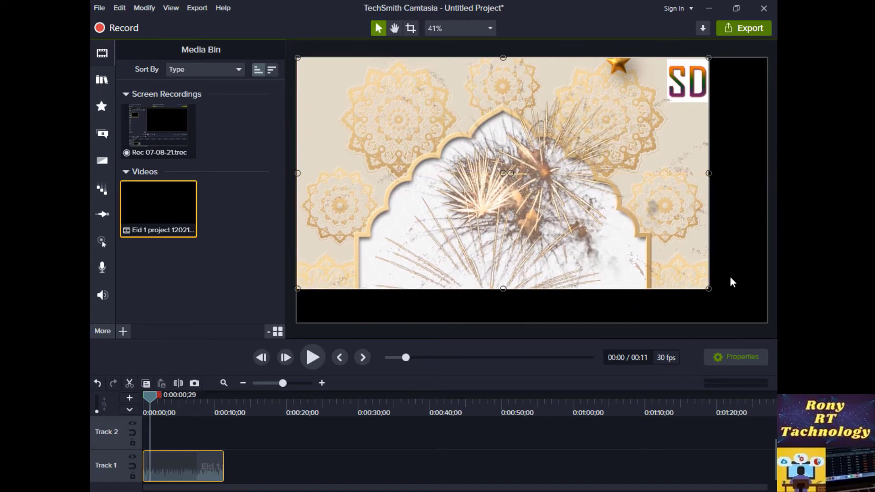
pyautogui.moveTo(709, 288); pyautogui.dragTo(767, 322)
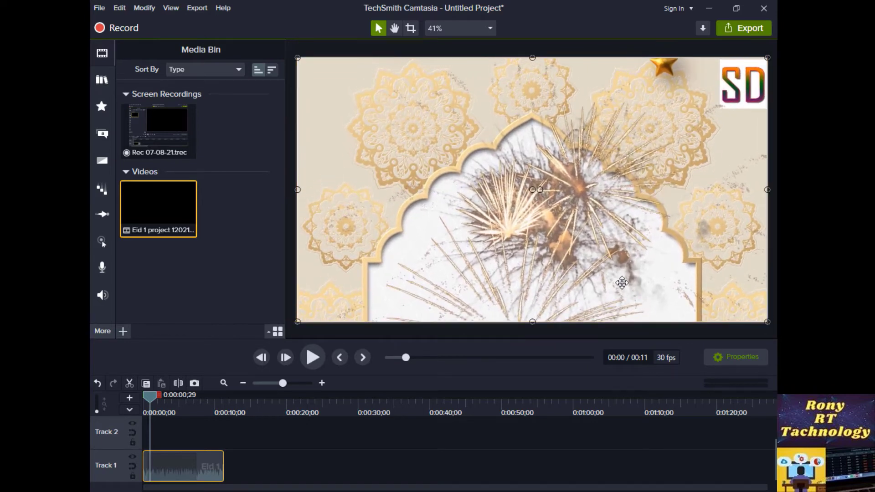
pyautogui.press('space')
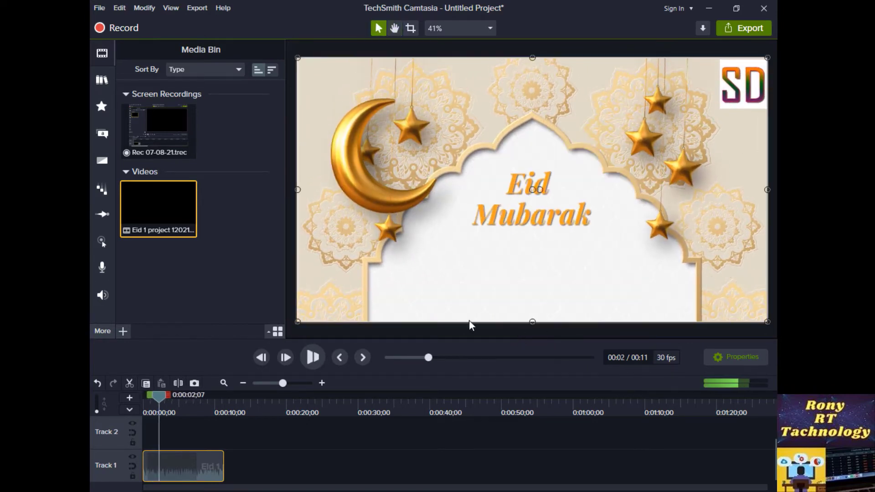
pyautogui.press('space')
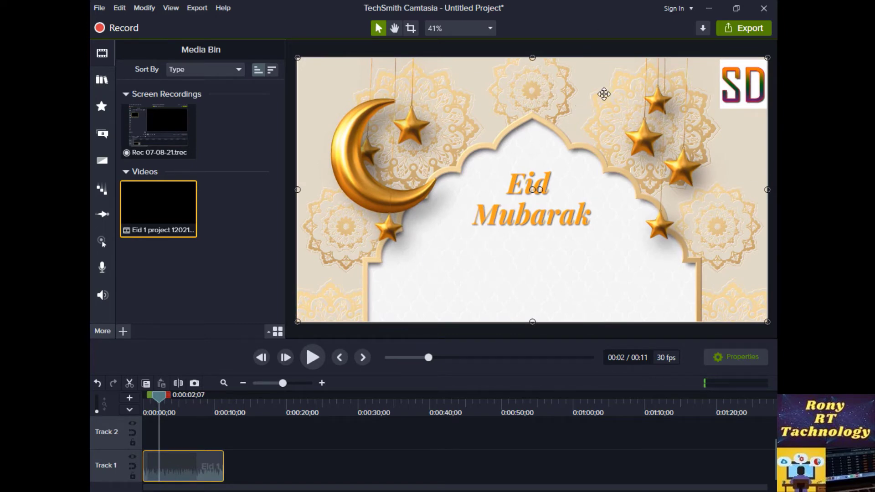
# Step: Start a local file export with custom production settings in the MP4 - Smart Player (HTML5) format, with the controller turned off
pyautogui.click(748, 29)
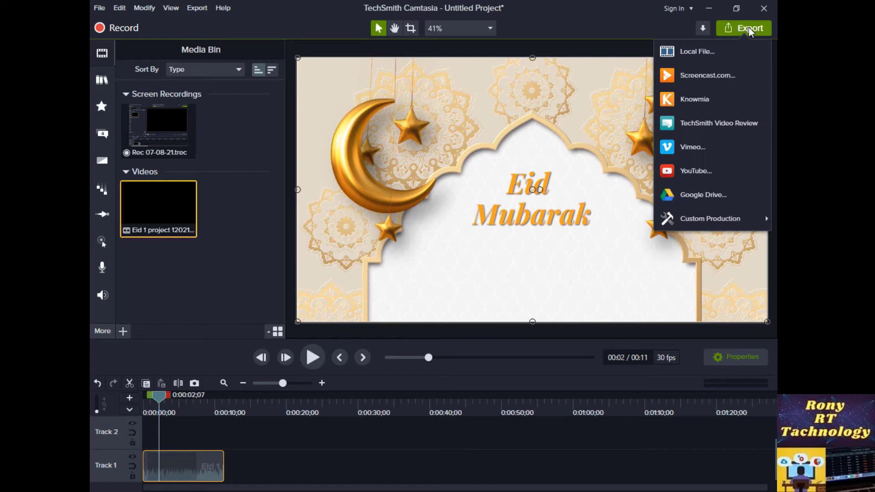
pyautogui.click(707, 54)
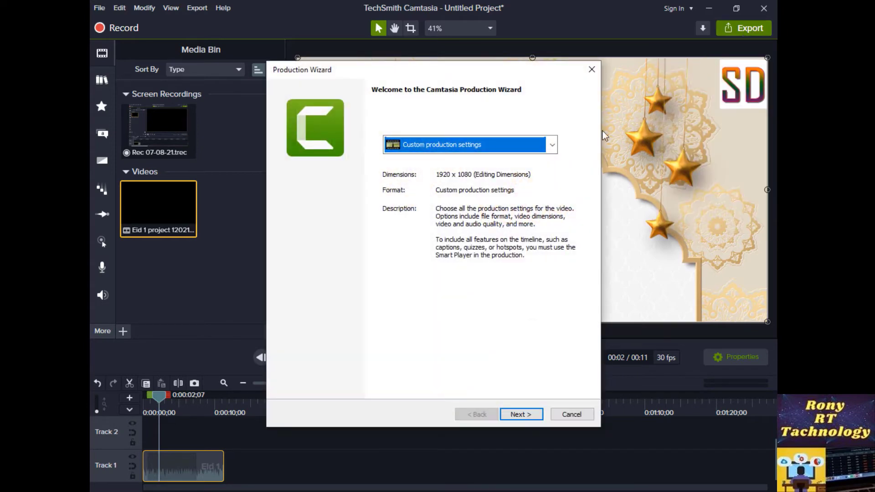
pyautogui.click(538, 147)
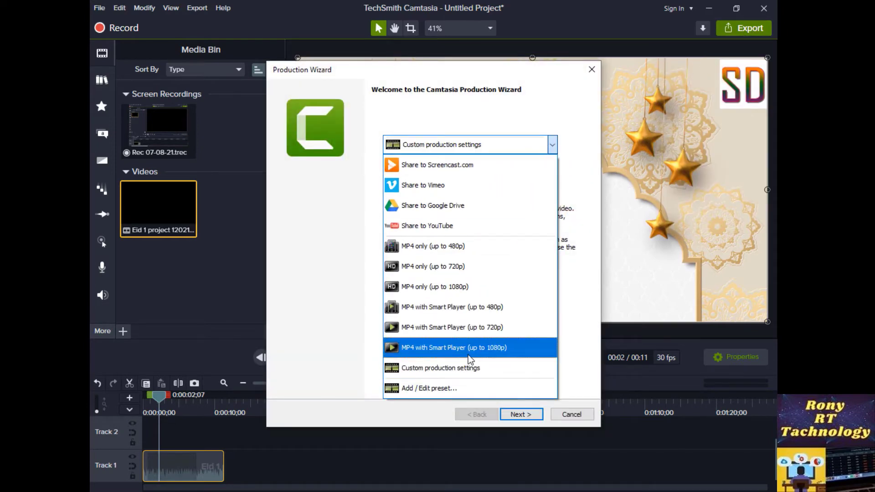
pyautogui.click(463, 370)
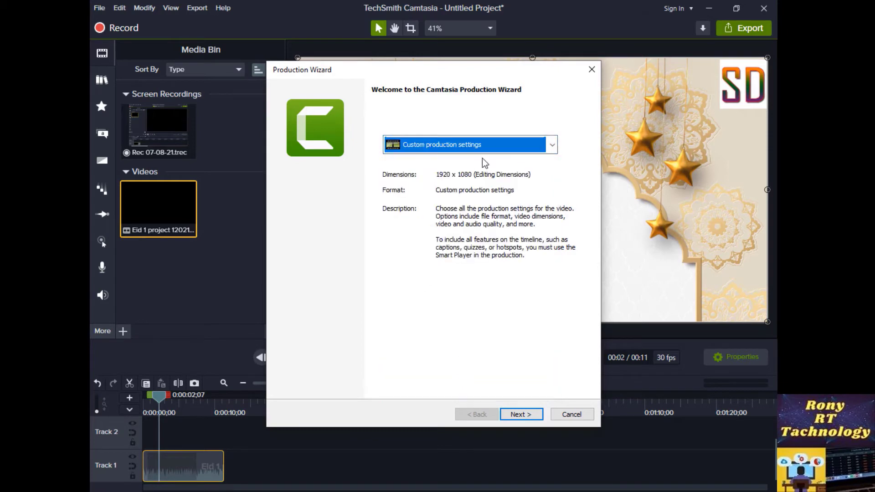
pyautogui.click(517, 415)
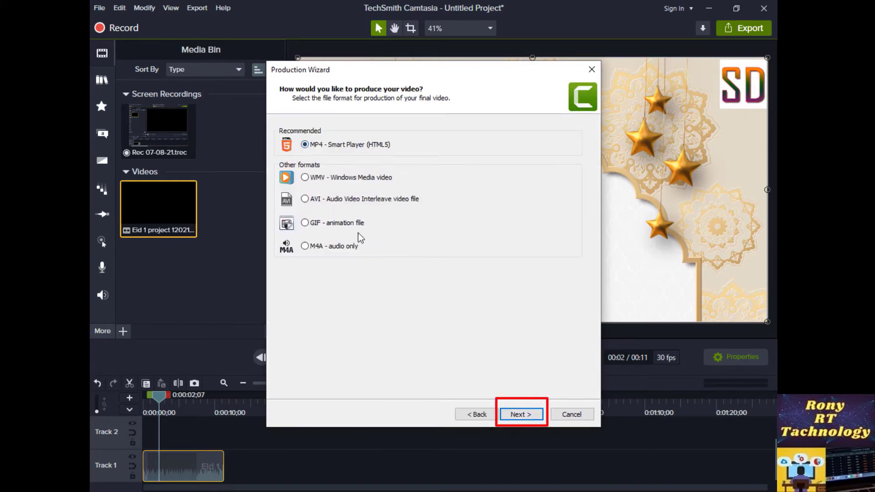
pyautogui.click(529, 418)
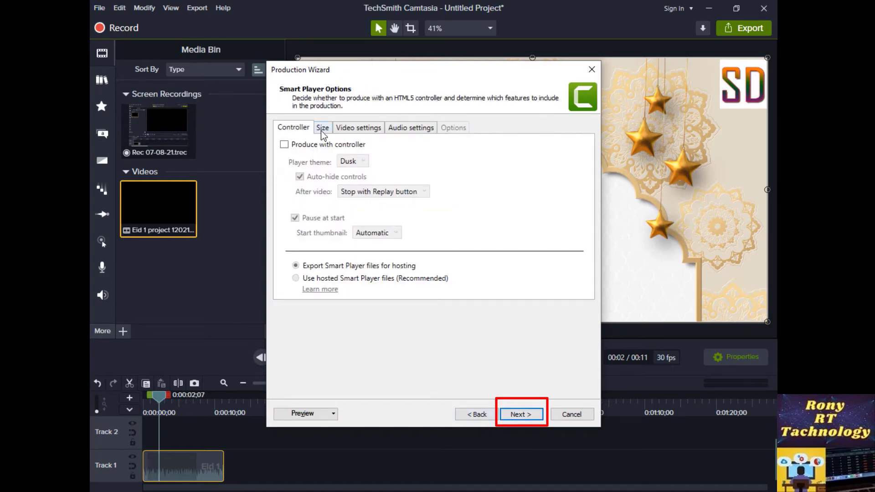
pyautogui.click(284, 145)
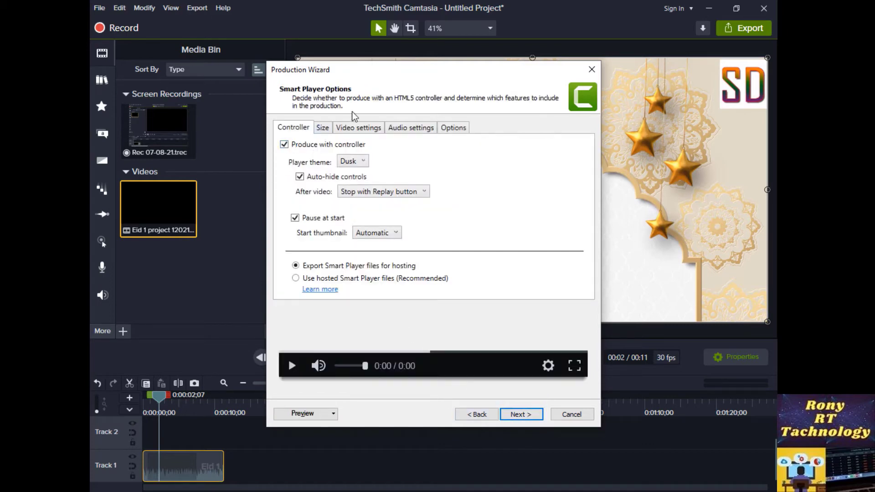
pyautogui.click(284, 144)
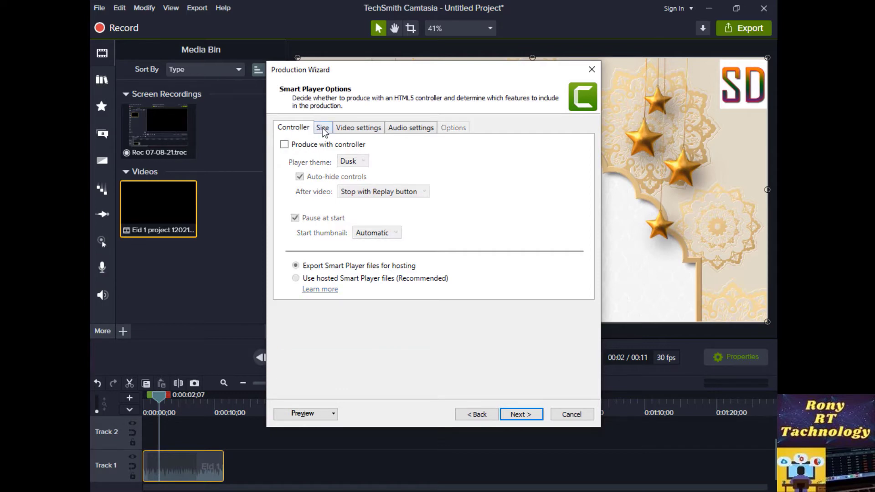
# Step: Configure the video encoding with a frame rate of 30, keyframes every 5 seconds, H.264 profile Baseline and H.264 level Auto
pyautogui.click(357, 128)
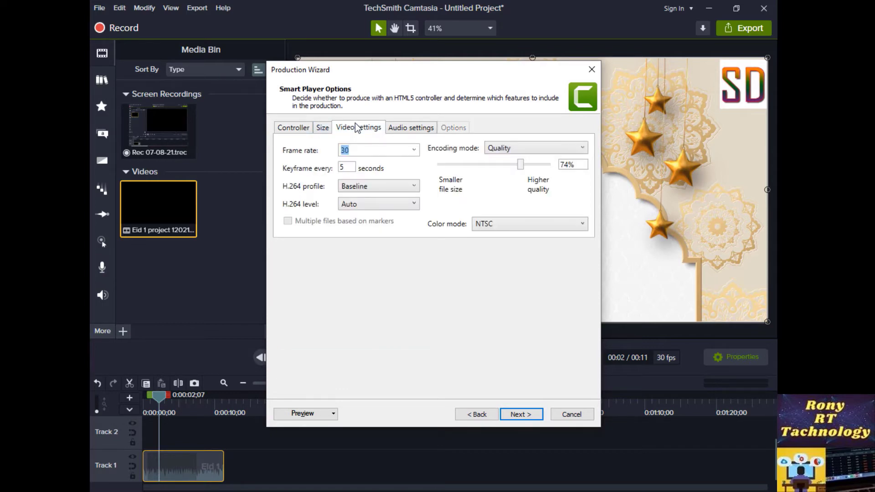
pyautogui.click(415, 150)
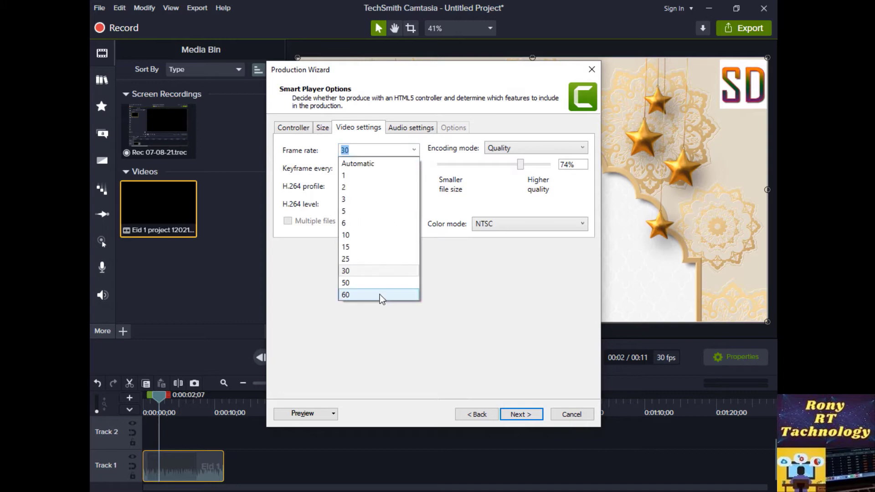
pyautogui.click(372, 273)
pyautogui.click(350, 169)
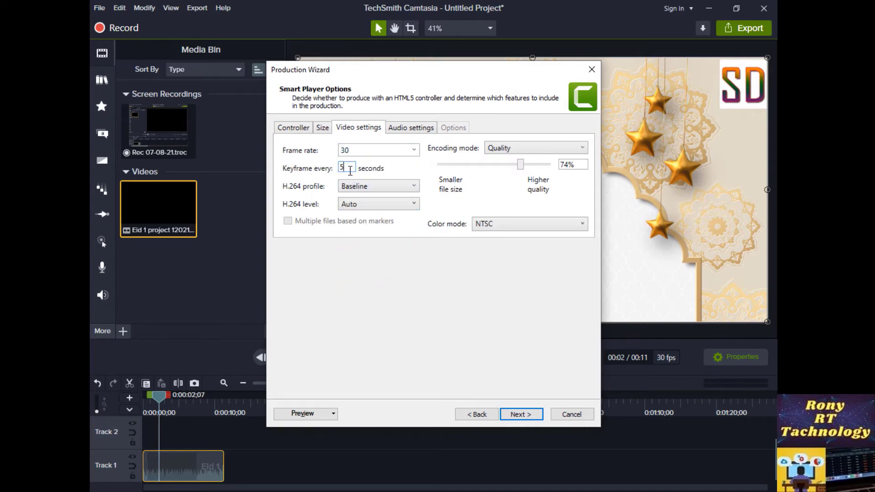
pyautogui.click(376, 186)
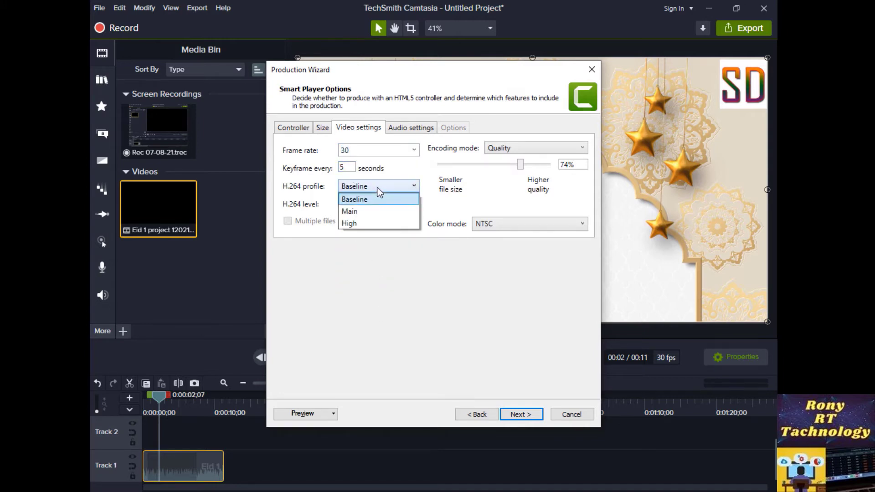
pyautogui.click(378, 201)
pyautogui.click(377, 204)
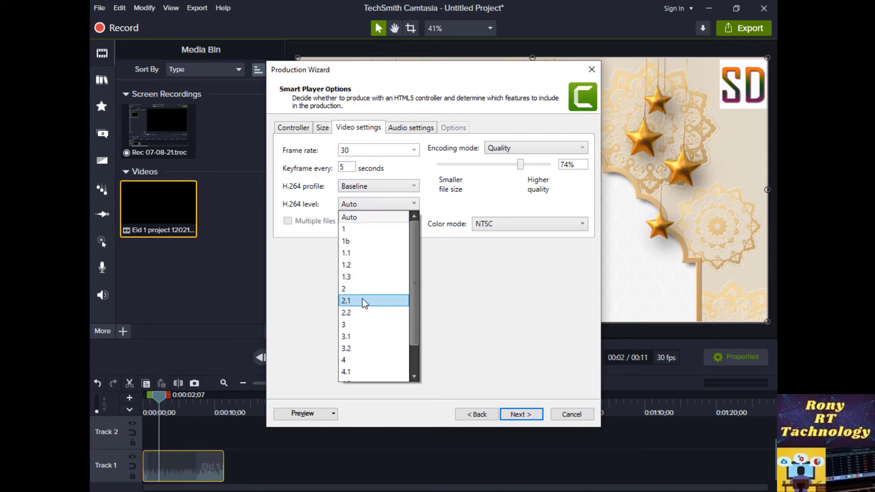
pyautogui.click(371, 218)
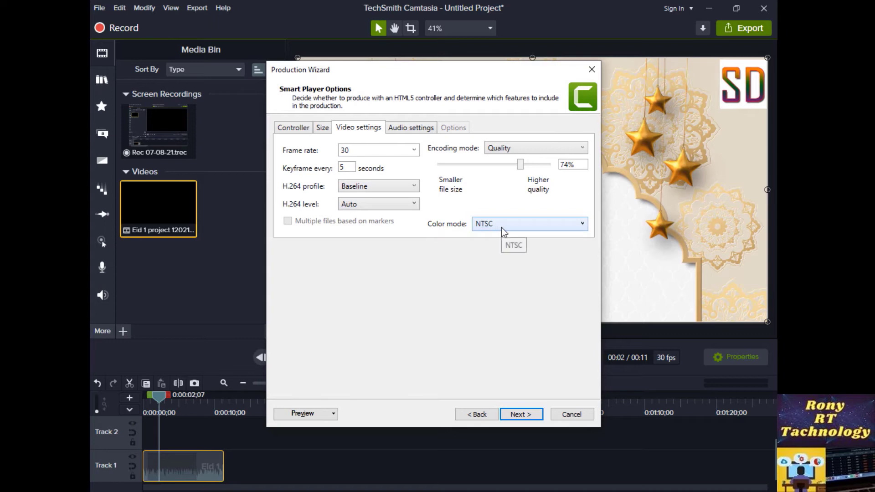
# Step: Set the encoding quality to about 75%, with Quality as the encoding mode and NTSC as the color mode
pyautogui.moveTo(521, 170)
pyautogui.mouseDown()
pyautogui.moveTo(440, 178)
pyautogui.moveTo(522, 178)
pyautogui.mouseUp()
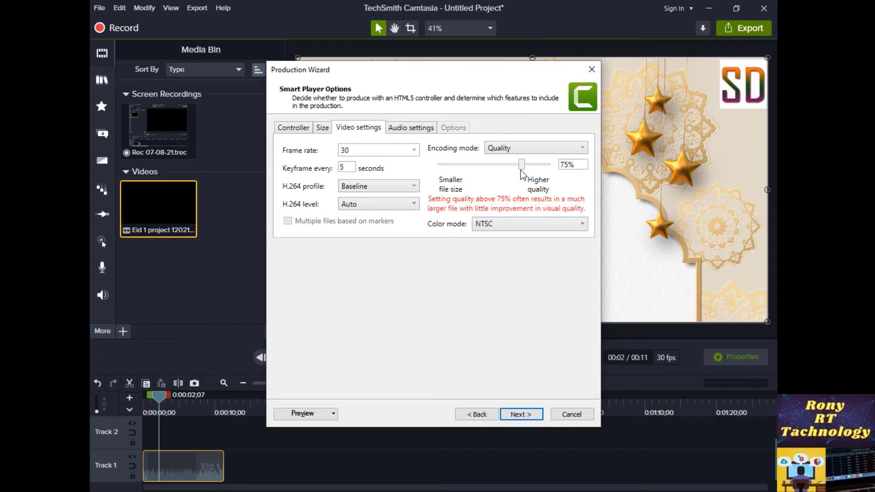
pyautogui.click(505, 226)
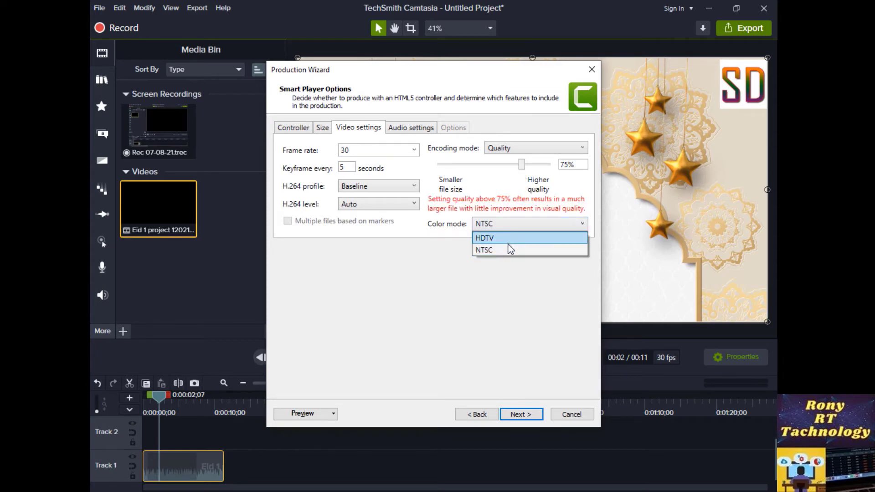
pyautogui.click(512, 221)
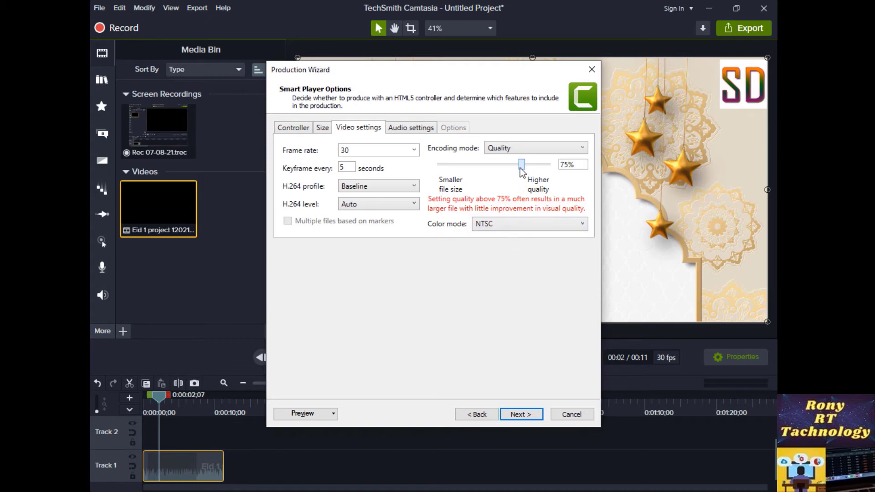
pyautogui.moveTo(520, 170); pyautogui.dragTo(518, 169)
pyautogui.moveTo(518, 168); pyautogui.dragTo(521, 168)
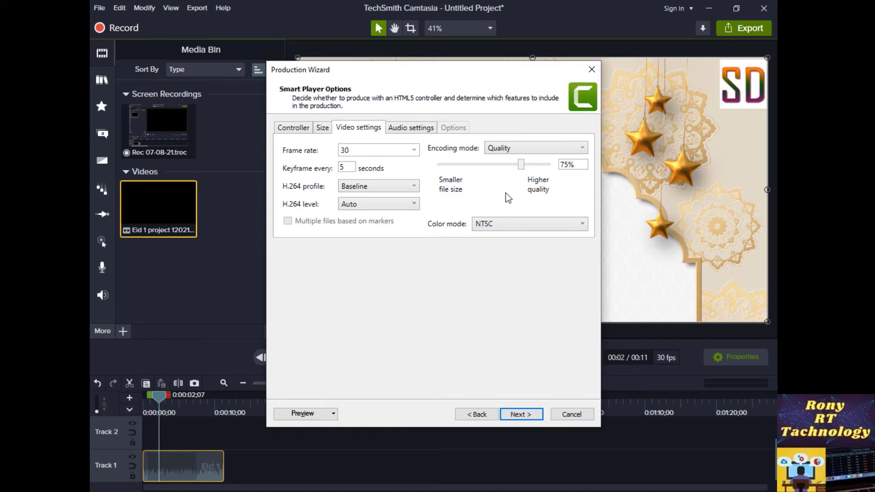
pyautogui.click(532, 149)
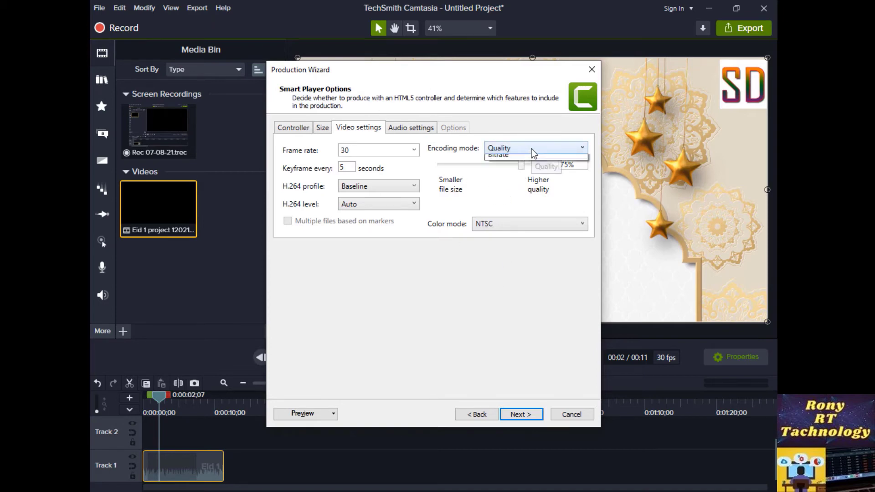
pyautogui.click(526, 162)
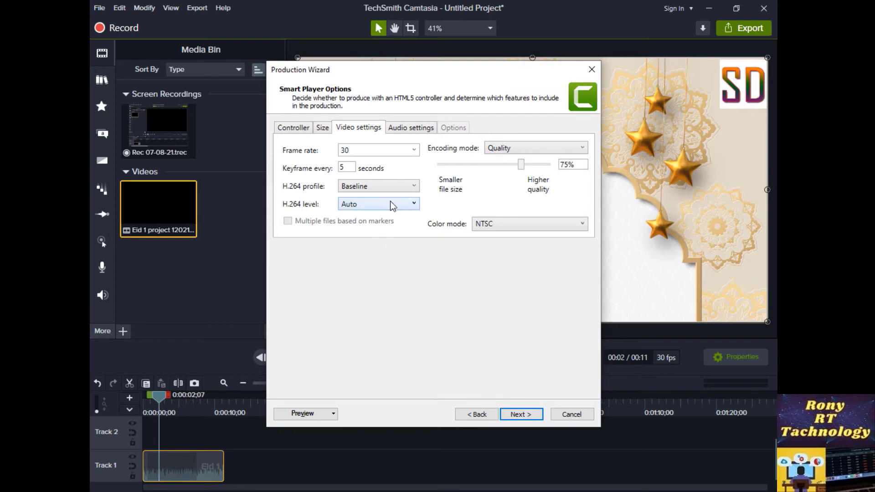
# Step: Choose an audio bit rate of 320 kbps with audio encoding on, and continue to the video options
pyautogui.click(397, 131)
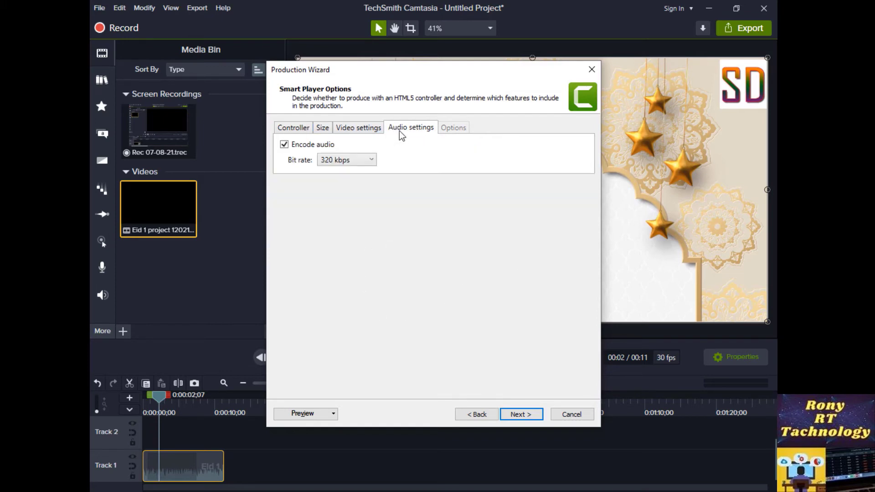
pyautogui.click(363, 160)
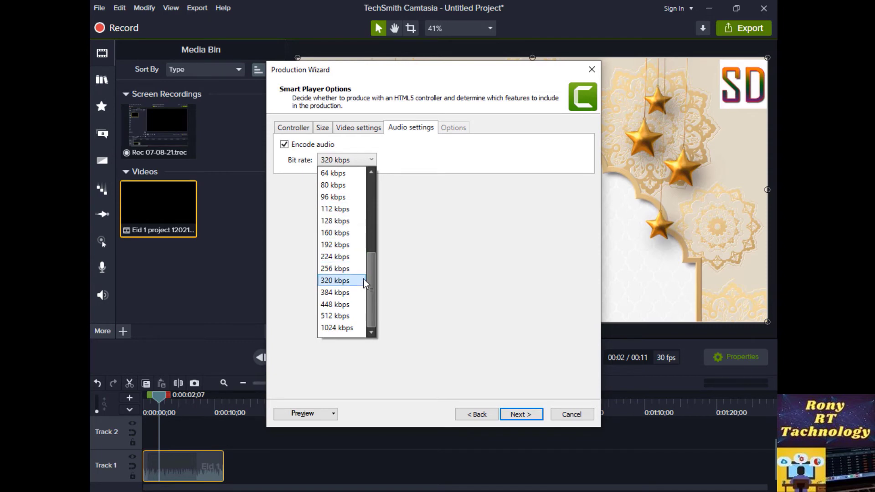
pyautogui.click(347, 280)
pyautogui.click(528, 414)
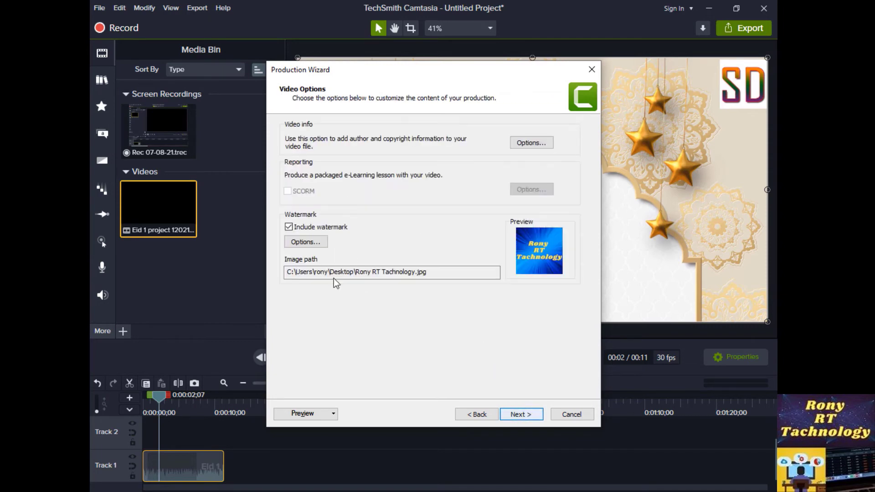
# Step: Toggle the watermark off and back on so it is included, and continue to the output file settings
pyautogui.click(288, 227)
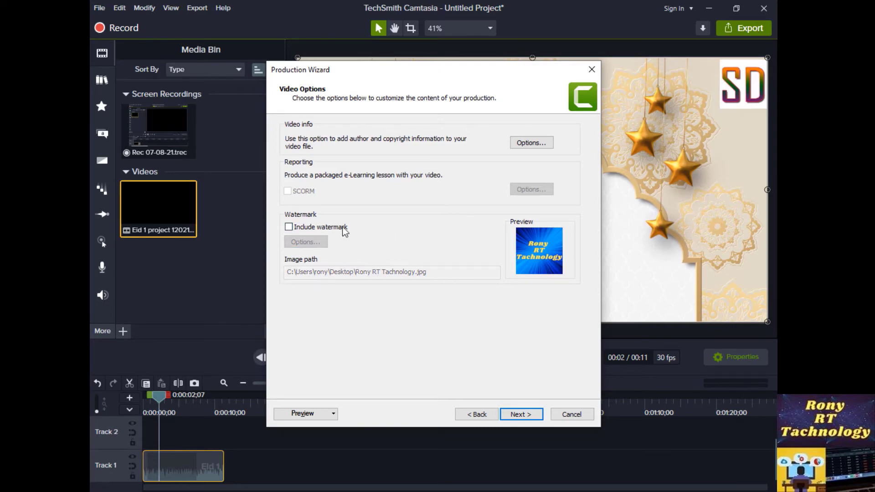
pyautogui.click(288, 228)
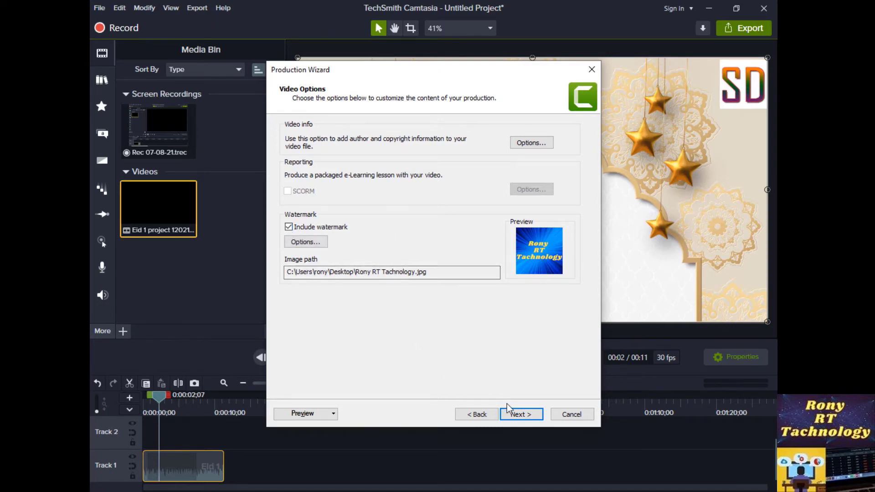
pyautogui.click(520, 416)
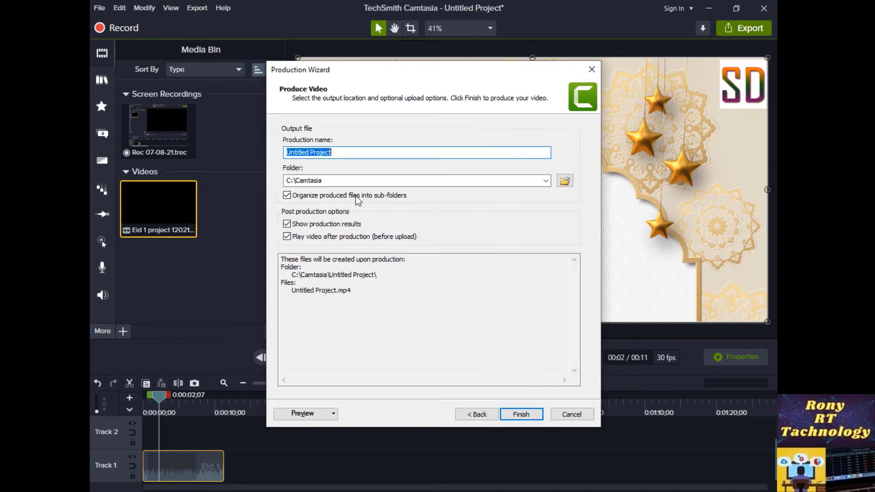
# Step: Name the production "Ronyrt tachnology" in the C:\Camtasia folder and start rendering the video
pyautogui.press('BackSpace')
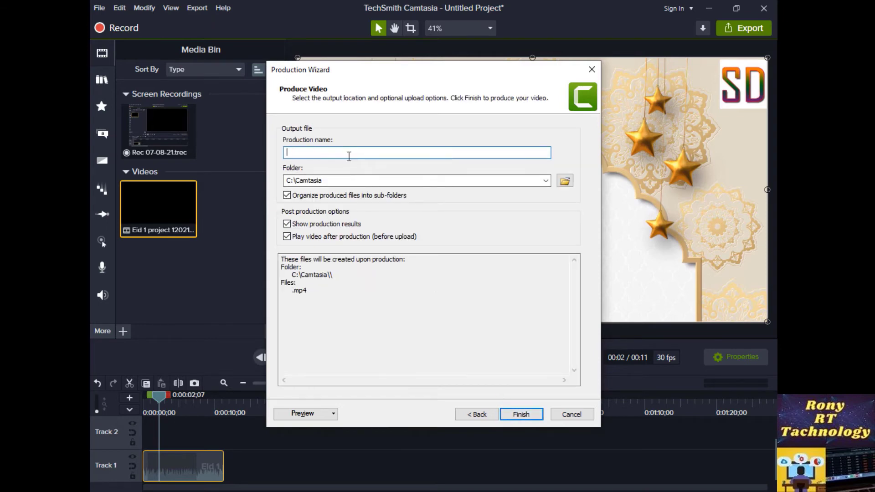
pyautogui.write('rr')
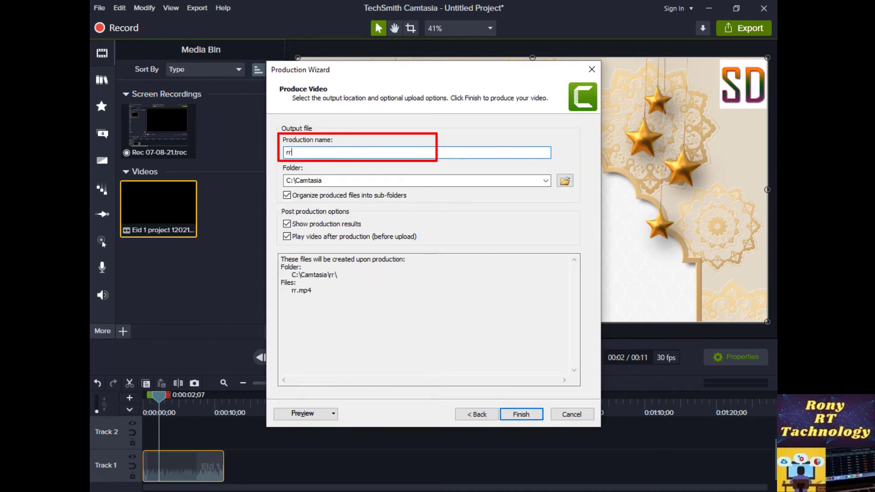
pyautogui.press('BackSpace')
pyautogui.press('BackSpace')
pyautogui.write('Ronyrt tachn')
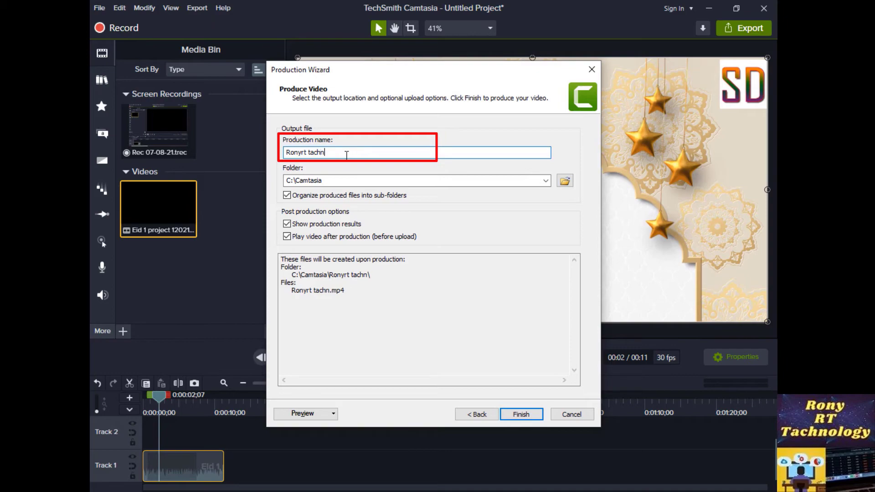
pyautogui.write('ology')
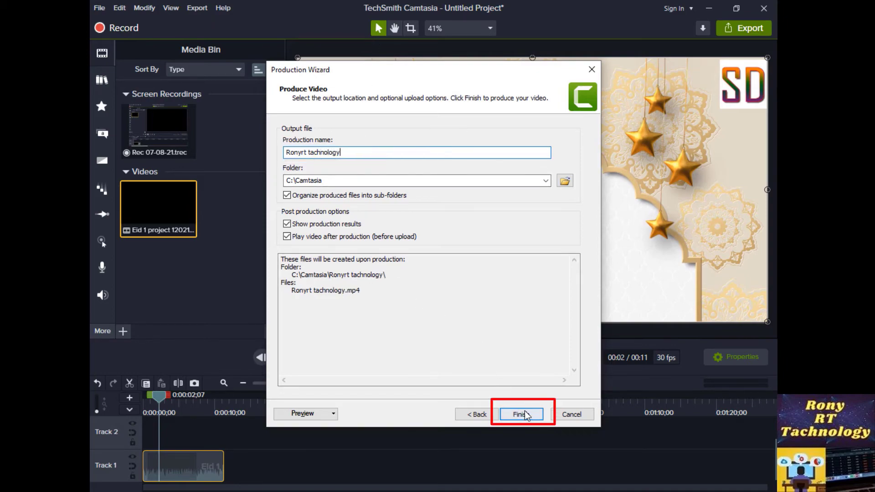
pyautogui.click(522, 414)
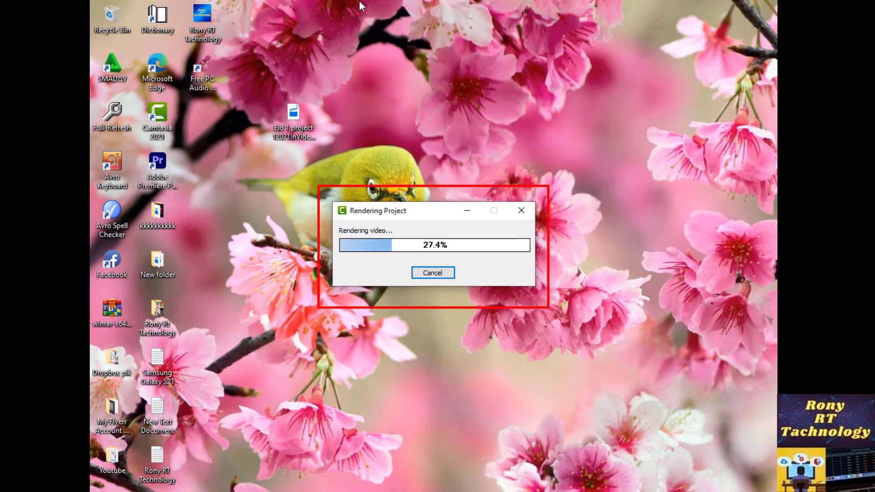
pyautogui.click(449, 102)
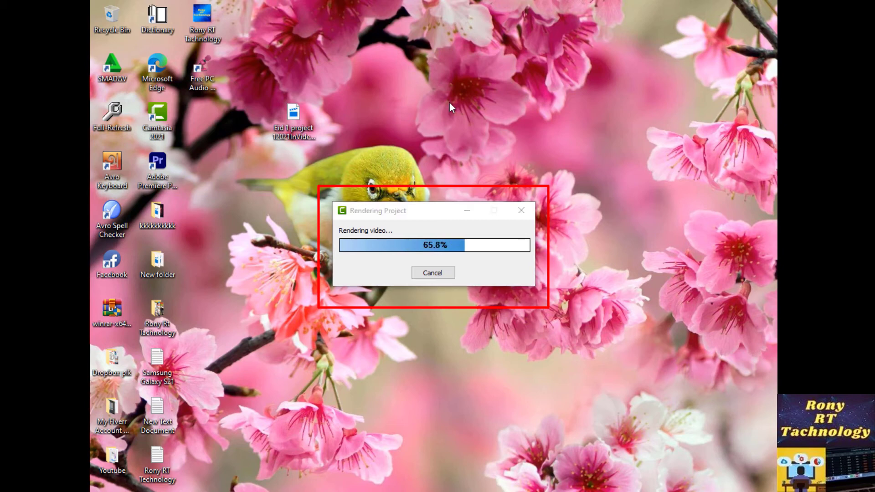
pyautogui.rightClick(450, 103)
pyautogui.click(477, 141)
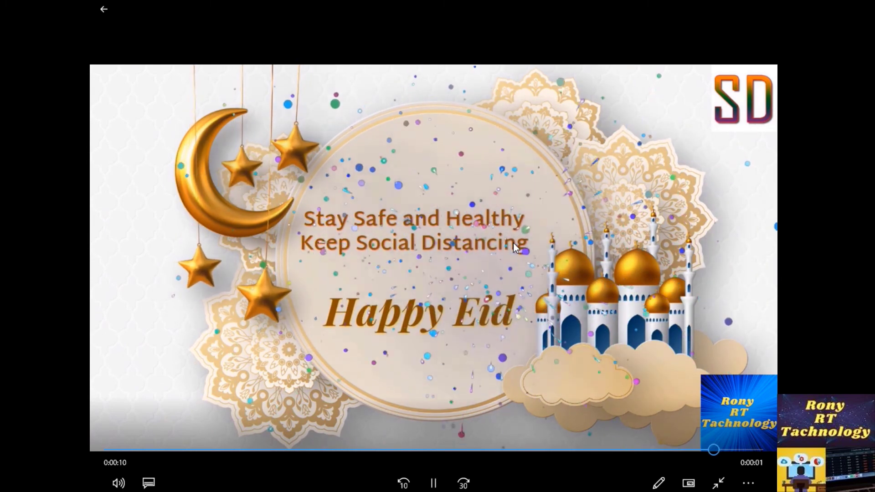
# Step: Leave the exported video's playback, dismiss the production results and return to the refreshed desktop
pyautogui.doubleClick(513, 242)
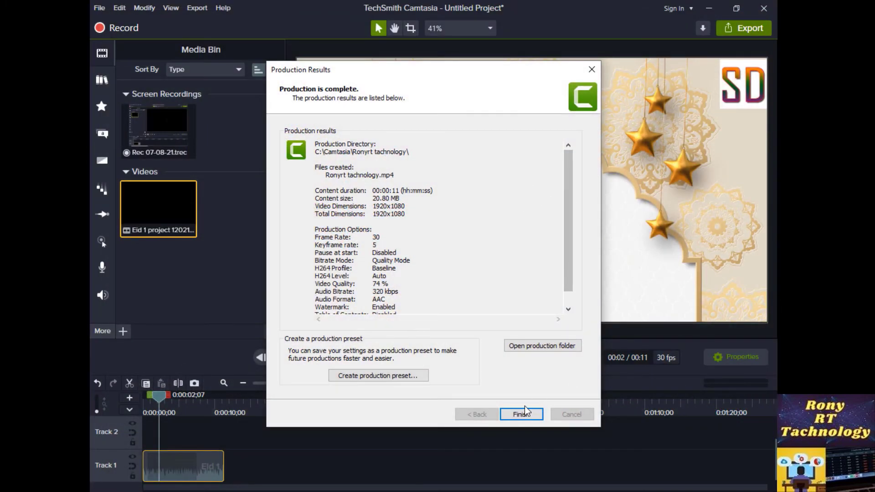
pyautogui.click(522, 414)
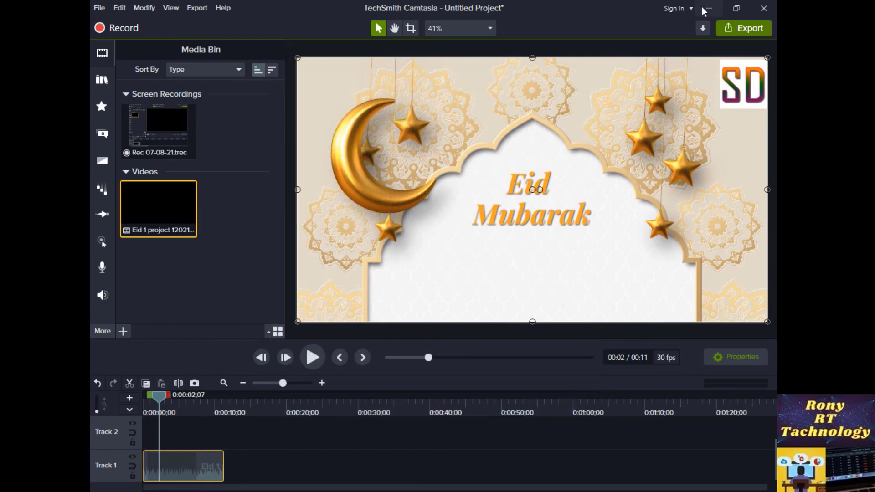
pyautogui.click(707, 9)
pyautogui.rightClick(380, 185)
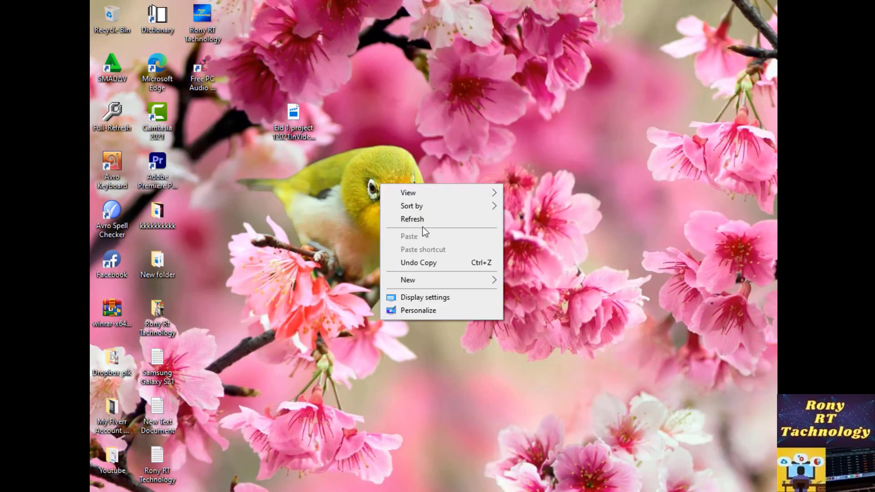
pyautogui.click(419, 219)
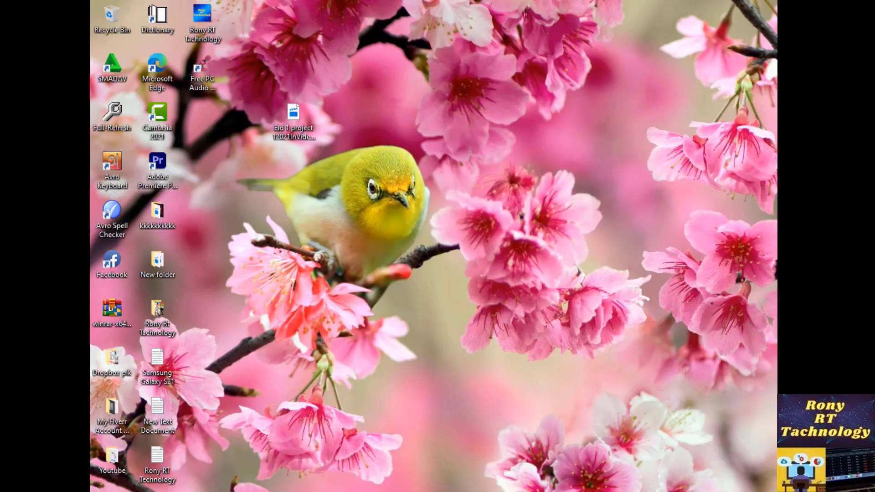
# Step: Switch to File Explorer and open the C:\Camtasia\Ronyrt tachnology folder that holds the exported video
pyautogui.press('super+e')
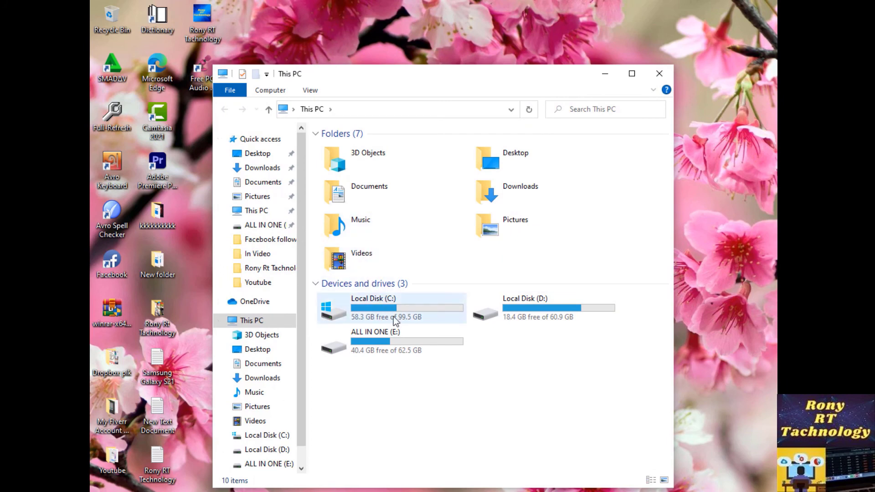
pyautogui.doubleClick(395, 320)
pyautogui.doubleClick(365, 163)
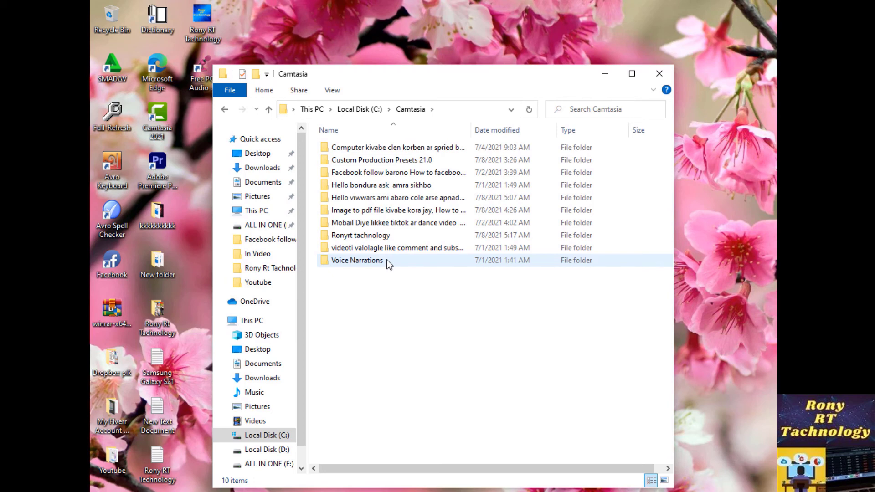
pyautogui.doubleClick(374, 236)
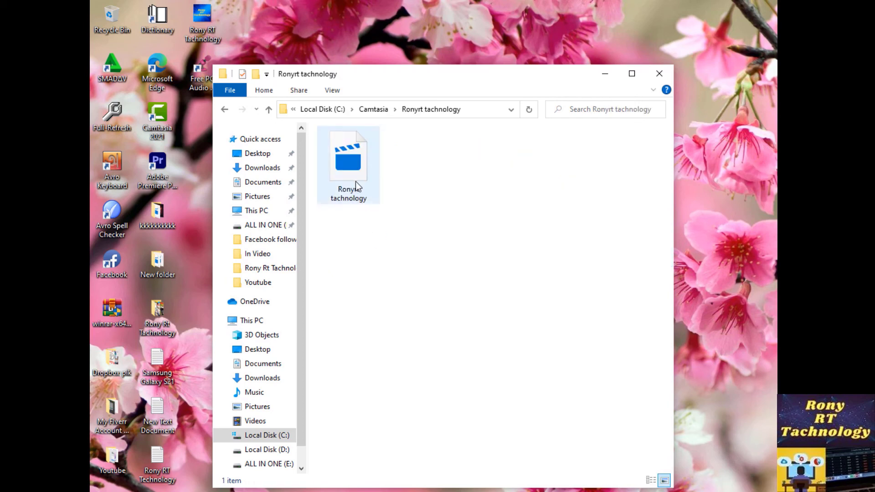
# Step: Open the properties of the exported Ronyrt tachnology video and move the dialog up to examine its file size
pyautogui.click(360, 182)
pyautogui.rightClick(360, 180)
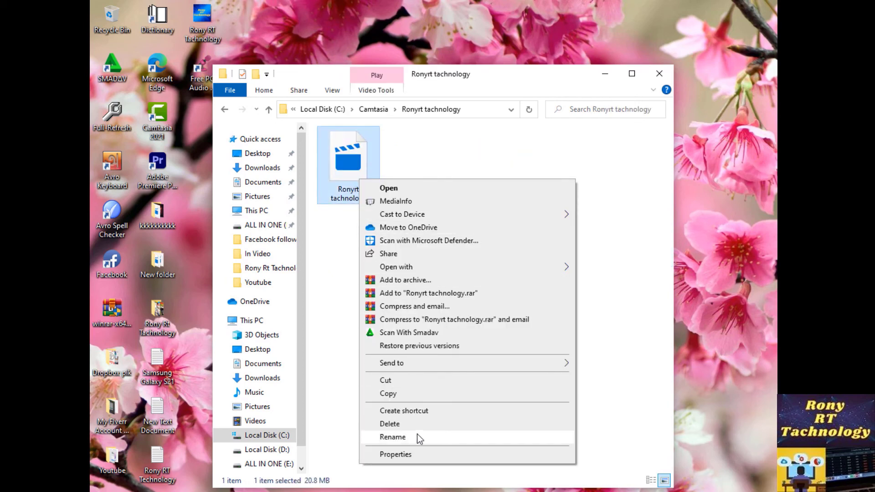
pyautogui.click(395, 455)
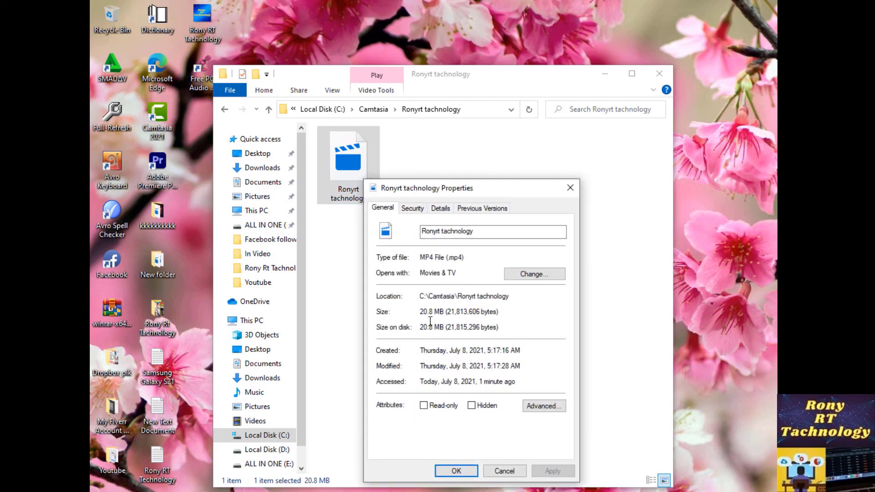
pyautogui.moveTo(455, 196); pyautogui.dragTo(516, 97)
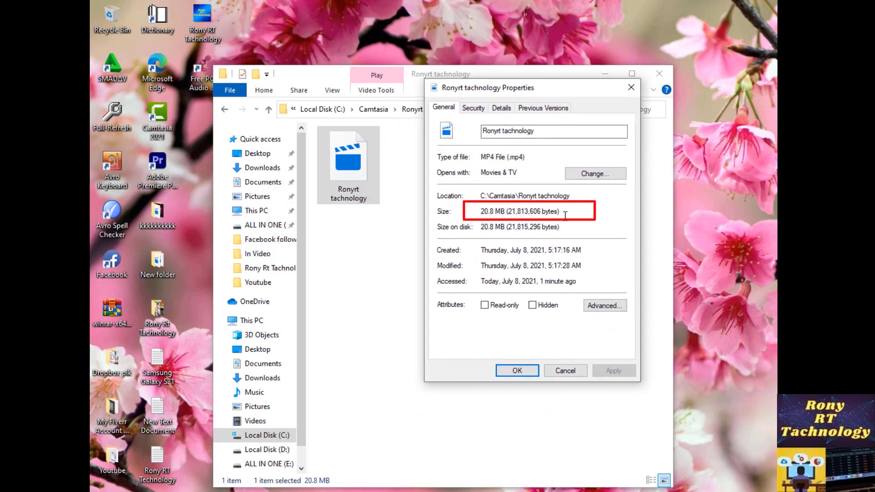
# Step: Highlight the exported video's size in its properties, close the dialog, and reopen the properties for one more check before closing them
pyautogui.moveTo(560, 212); pyautogui.dragTo(478, 214)
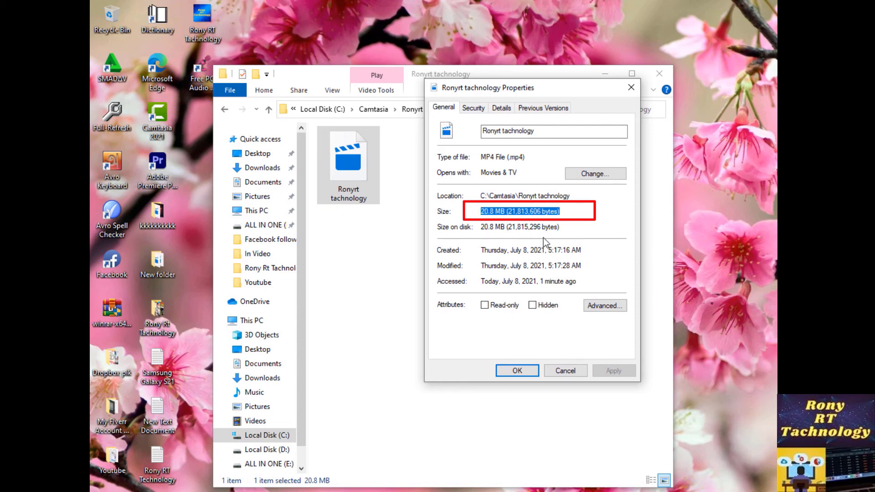
pyautogui.click(570, 213)
pyautogui.click(528, 373)
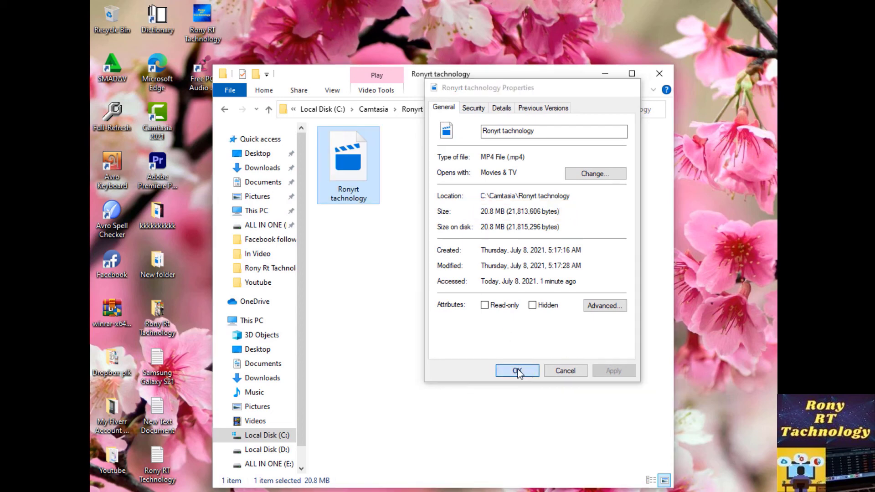
pyautogui.rightClick(362, 190)
pyautogui.click(423, 465)
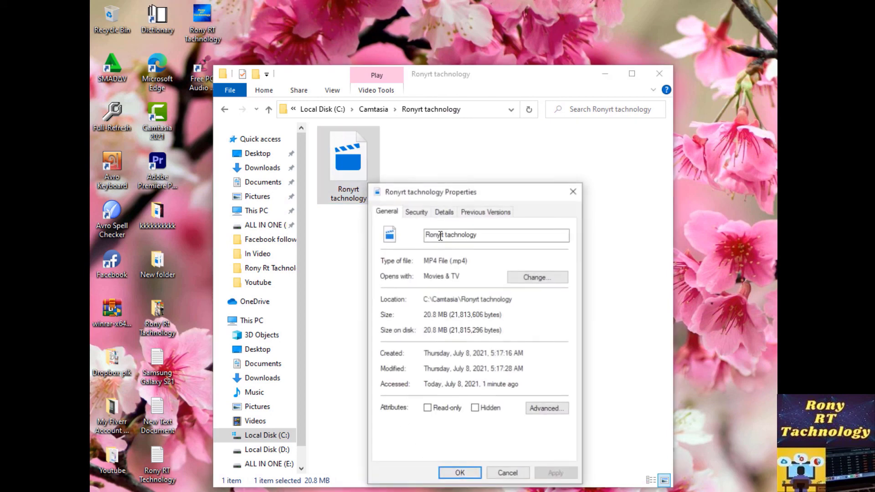
pyautogui.click(573, 192)
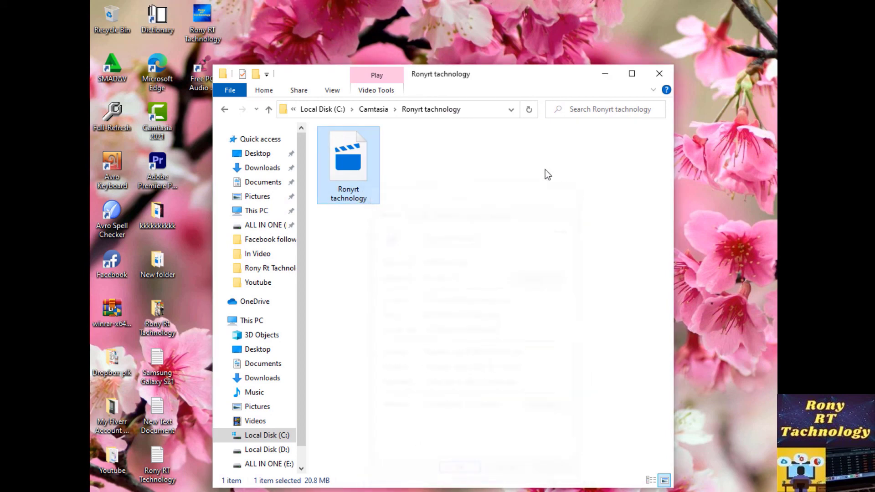
# Step: Close the Ronyrt tachnology folder window and refresh the desktop twice
pyautogui.click(659, 73)
pyautogui.rightClick(433, 97)
pyautogui.click(453, 132)
pyautogui.rightClick(399, 118)
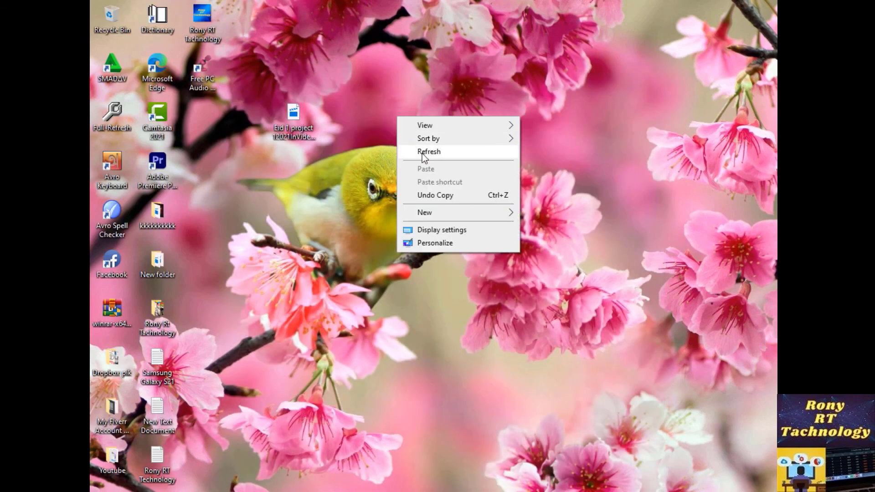
pyautogui.click(423, 154)
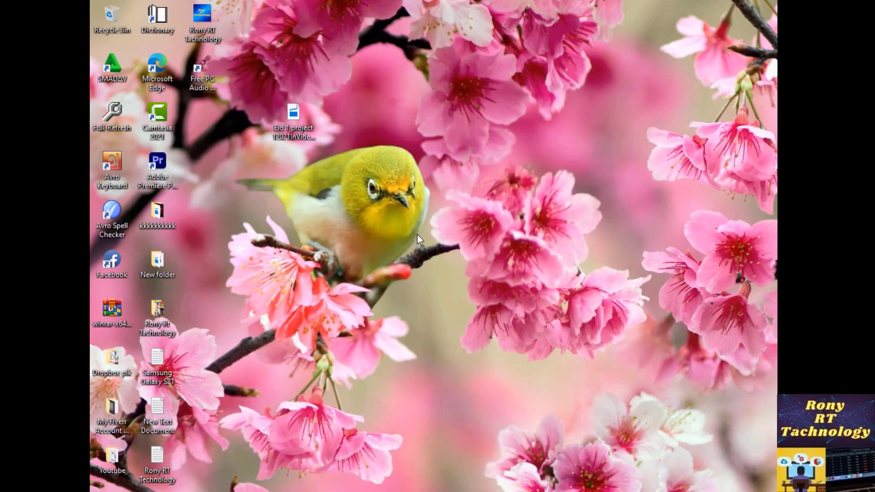